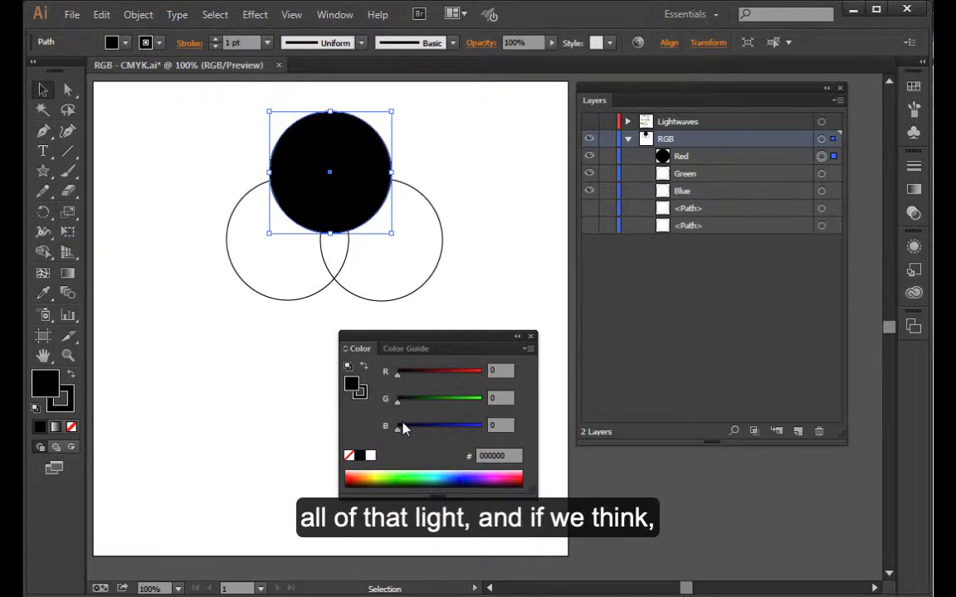
- Set the selected top circle's fill to white with red, green and blue each at 255
{"action": "left_click_drag", "start_coordinate": [399, 374], "coordinate": [507, 375]}
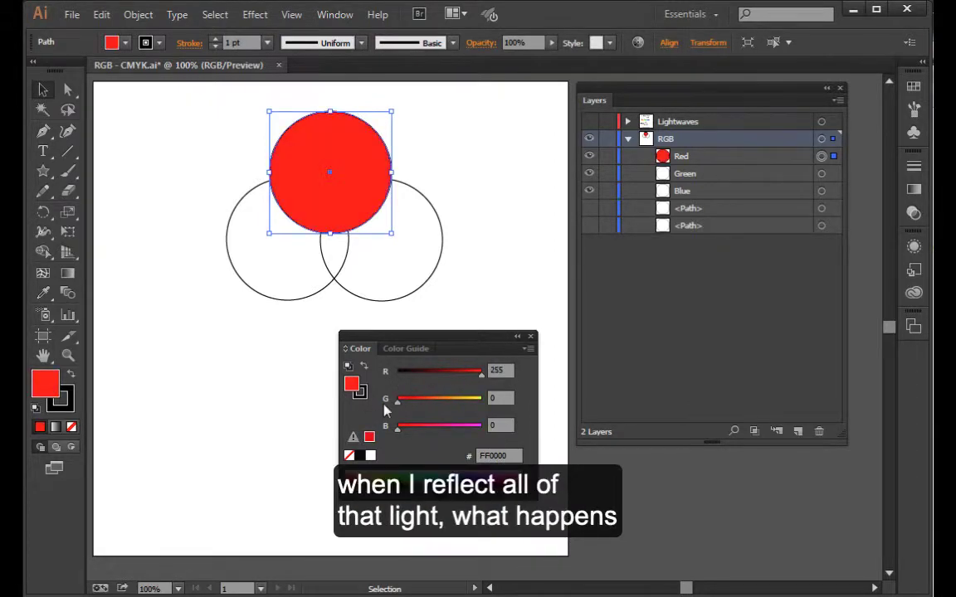
{"action": "left_click_drag", "start_coordinate": [397, 405], "coordinate": [494, 401]}
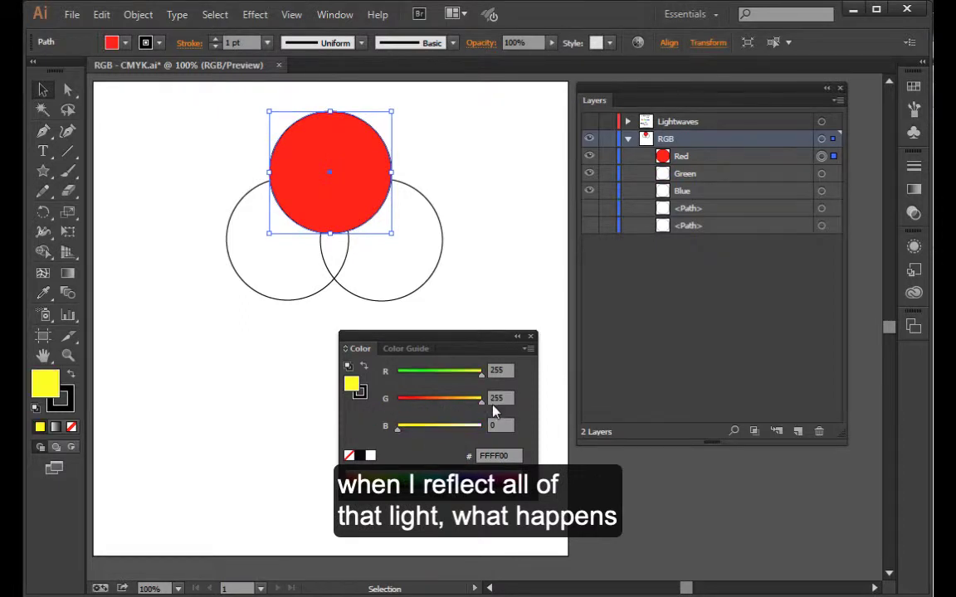
{"action": "left_click_drag", "start_coordinate": [398, 428], "coordinate": [494, 428]}
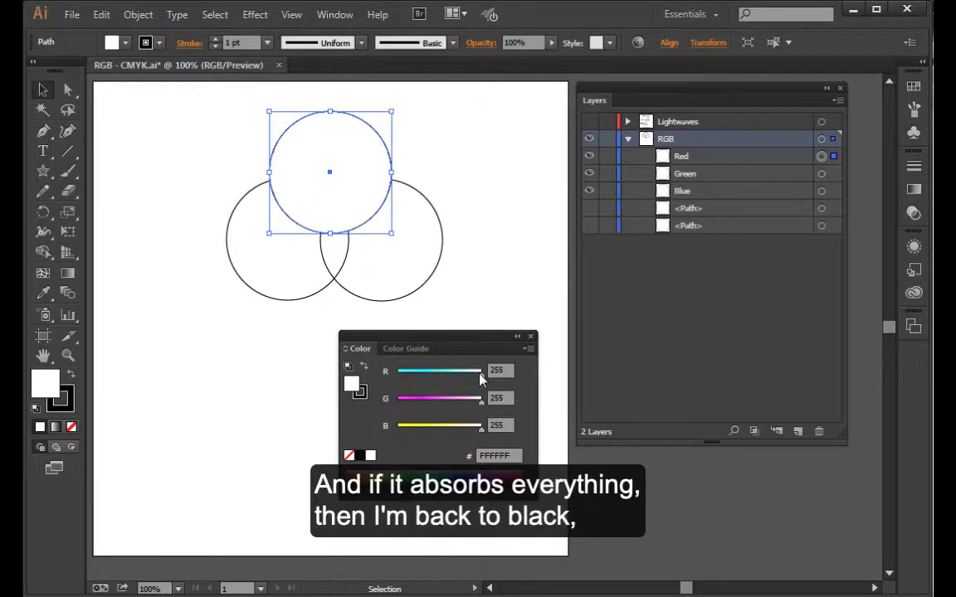
- Return the top circle's fill to black with red, green and blue each at 0
{"action": "left_click_drag", "start_coordinate": [482, 375], "coordinate": [398, 373]}
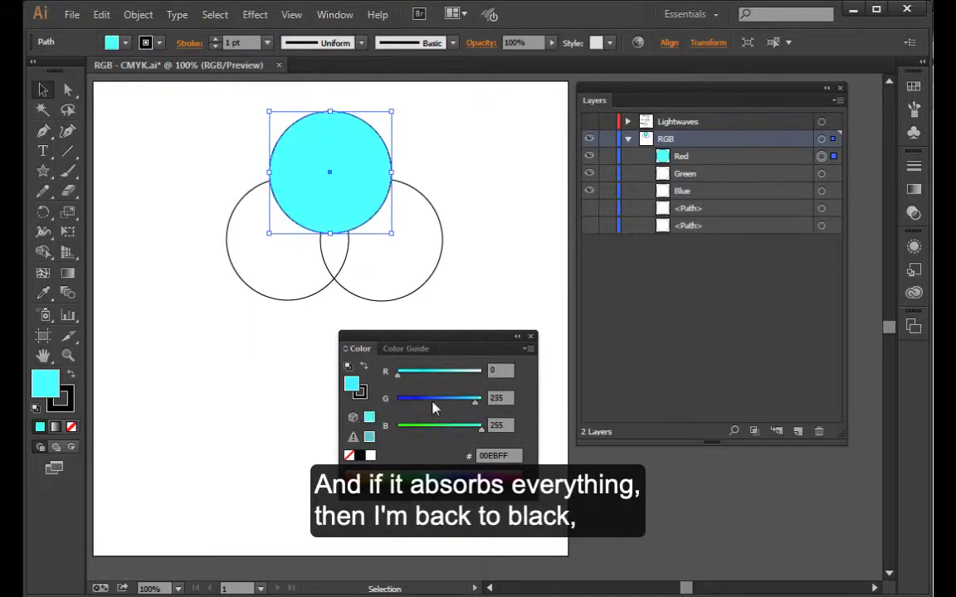
{"action": "left_click_drag", "start_coordinate": [481, 402], "coordinate": [397, 402]}
{"action": "left_click_drag", "start_coordinate": [482, 428], "coordinate": [397, 428]}
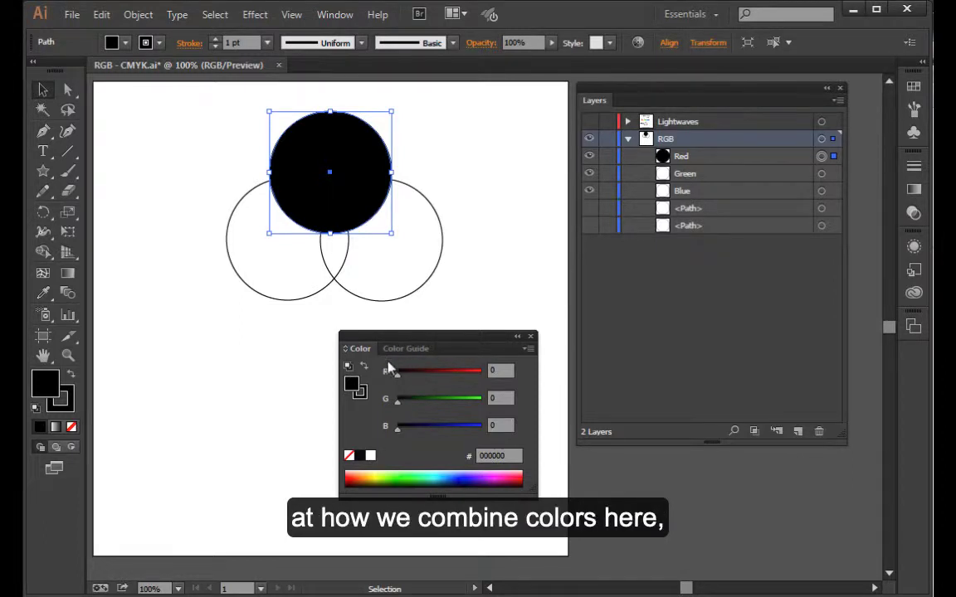
- Fill the top circle with pure red (255, 0, 0) and the lower-right circle with pure blue (0, 0, 255)
{"action": "left_click_drag", "start_coordinate": [397, 374], "coordinate": [481, 372]}
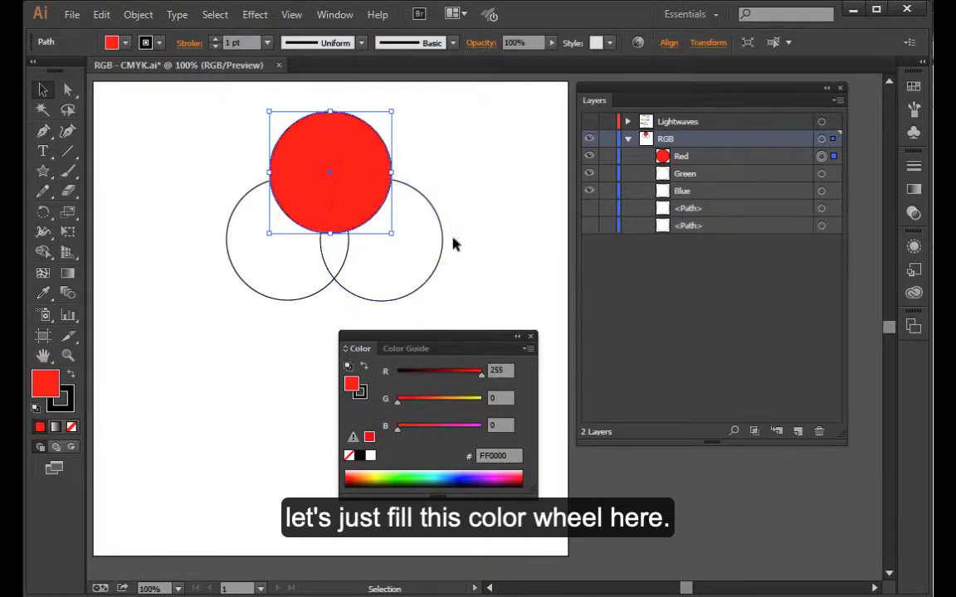
{"action": "left_click", "coordinate": [429, 276]}
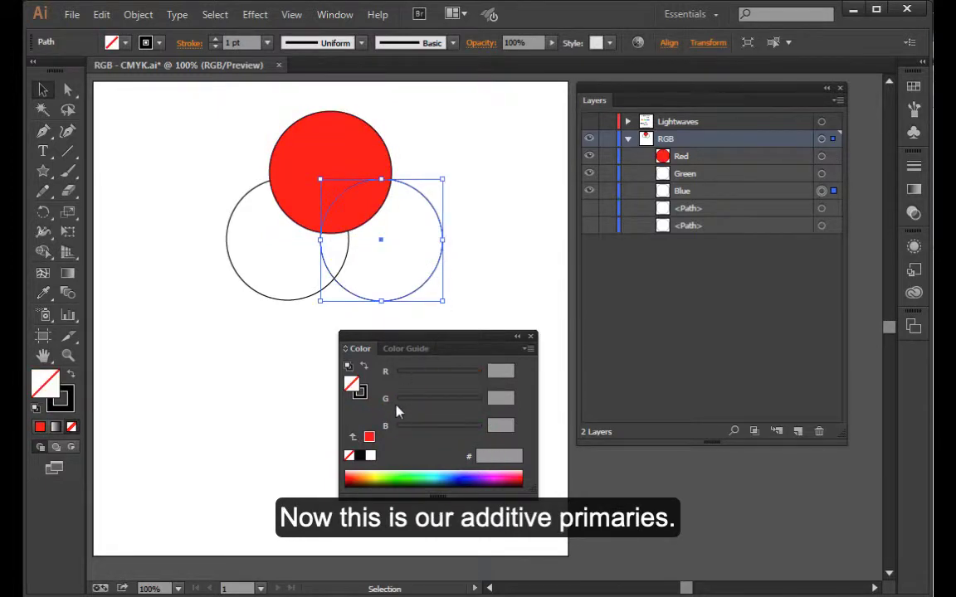
{"action": "left_click_drag", "start_coordinate": [396, 407], "coordinate": [393, 375]}
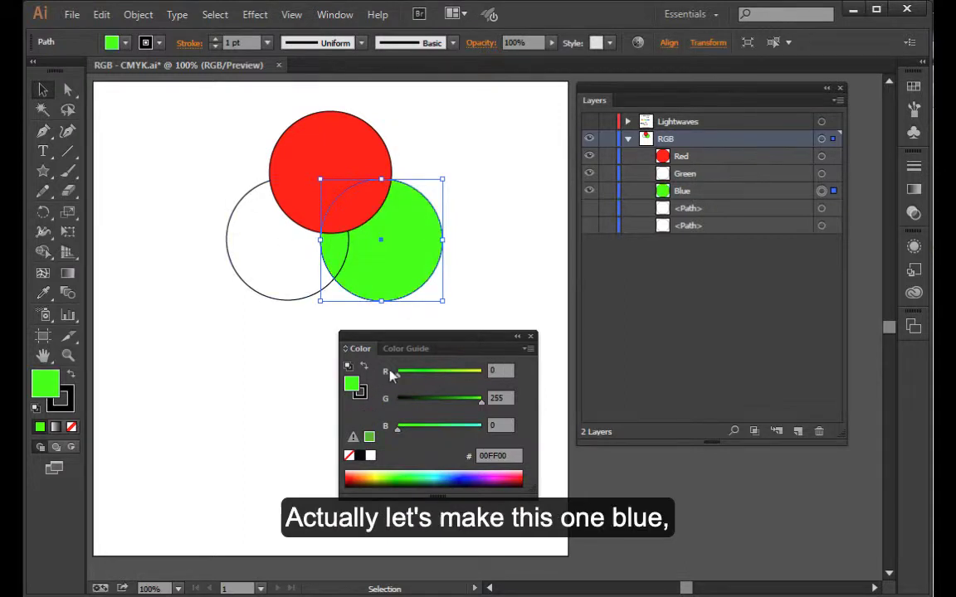
{"action": "left_click_drag", "start_coordinate": [399, 431], "coordinate": [366, 396]}
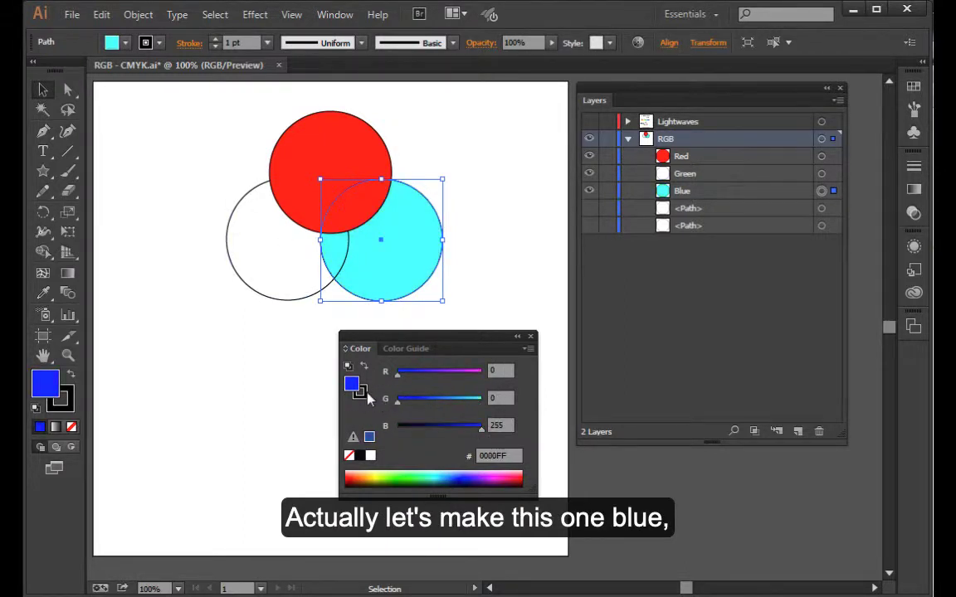
- Fill the lower-left circle with pure green (0, 255, 0) and deselect it
{"action": "left_click", "coordinate": [276, 292]}
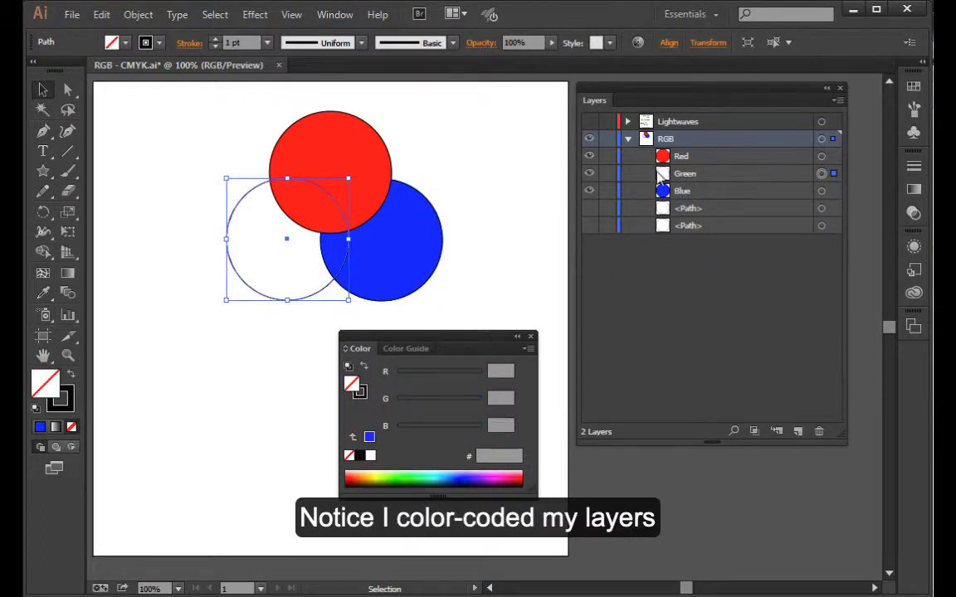
{"action": "left_click_drag", "start_coordinate": [404, 403], "coordinate": [398, 429]}
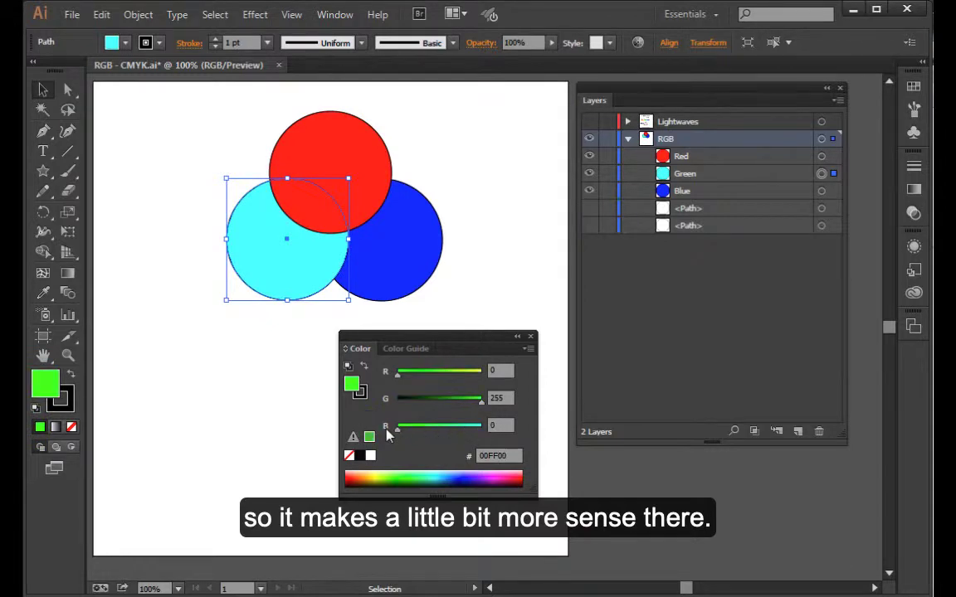
{"action": "left_click", "coordinate": [440, 278]}
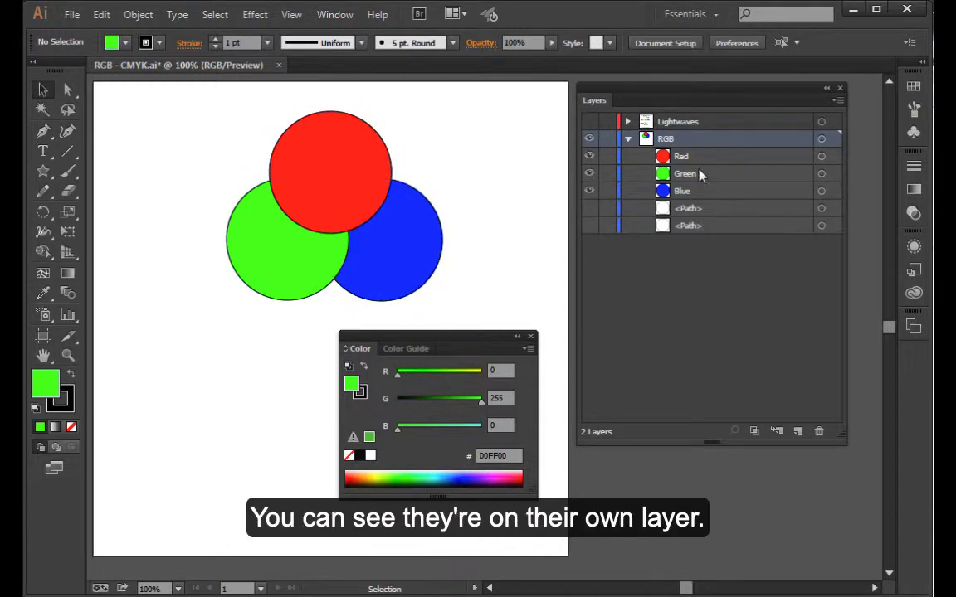
- Split the three overlapping circles into separate pieces along their overlaps with the Pathfinder Divide operation
{"action": "left_click_drag", "start_coordinate": [211, 136], "coordinate": [465, 303]}
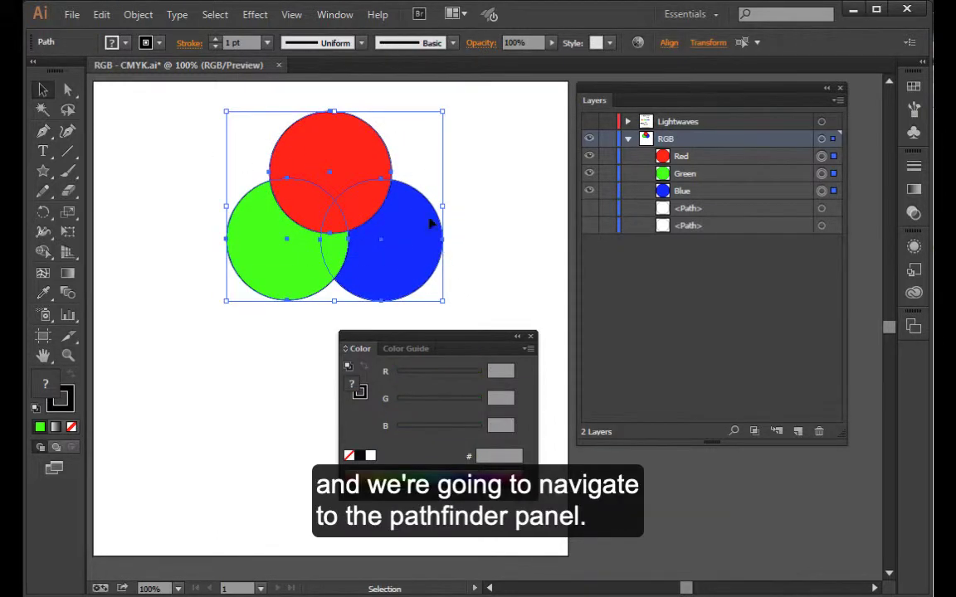
{"action": "left_click", "coordinate": [335, 15]}
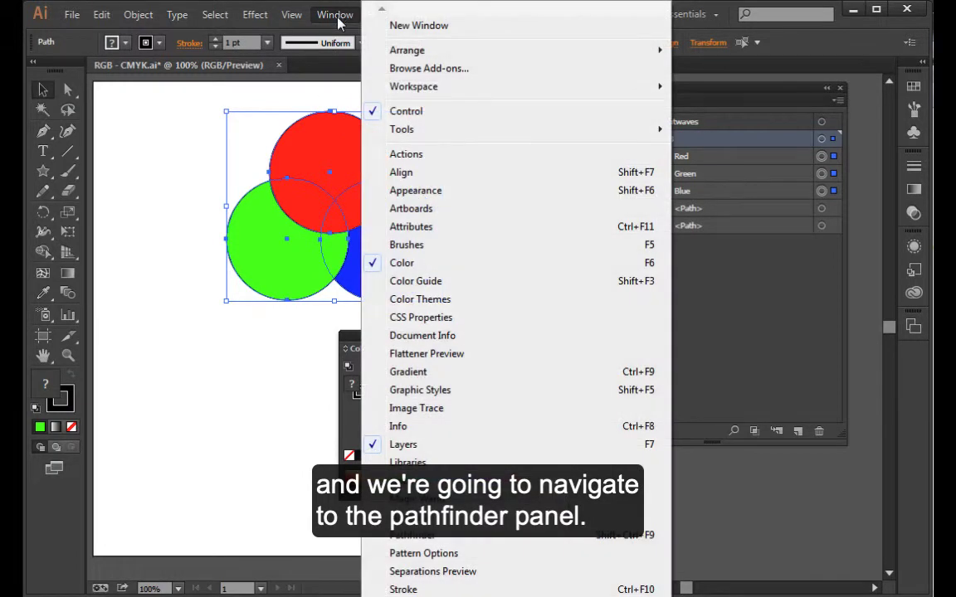
{"action": "left_click", "coordinate": [413, 535]}
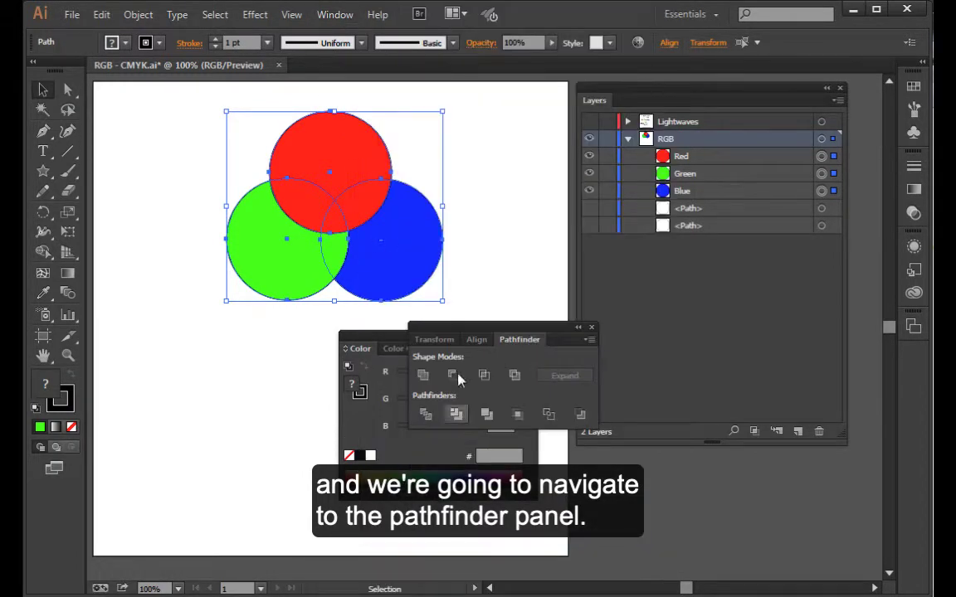
{"action": "left_click_drag", "start_coordinate": [481, 332], "coordinate": [208, 339]}
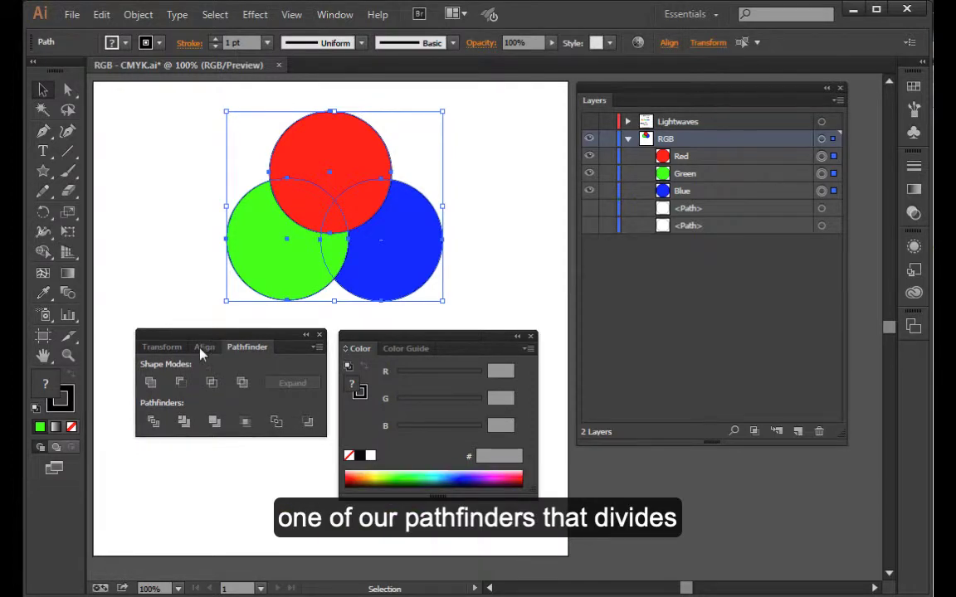
{"action": "left_click", "coordinate": [153, 424]}
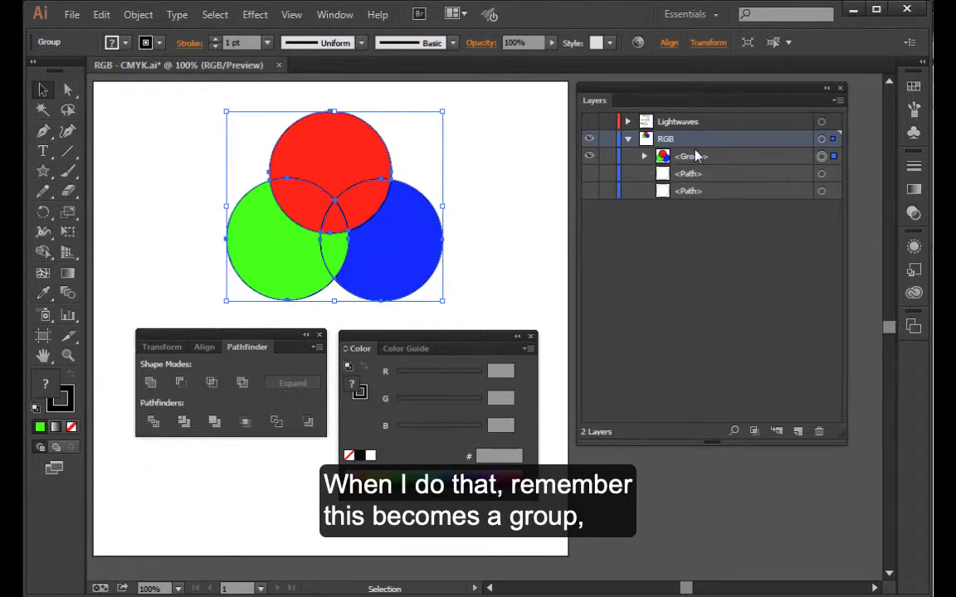
- Inspect the paths inside the divided group, ungroup it into individual paths and deselect everything
{"action": "left_click", "coordinate": [645, 158]}
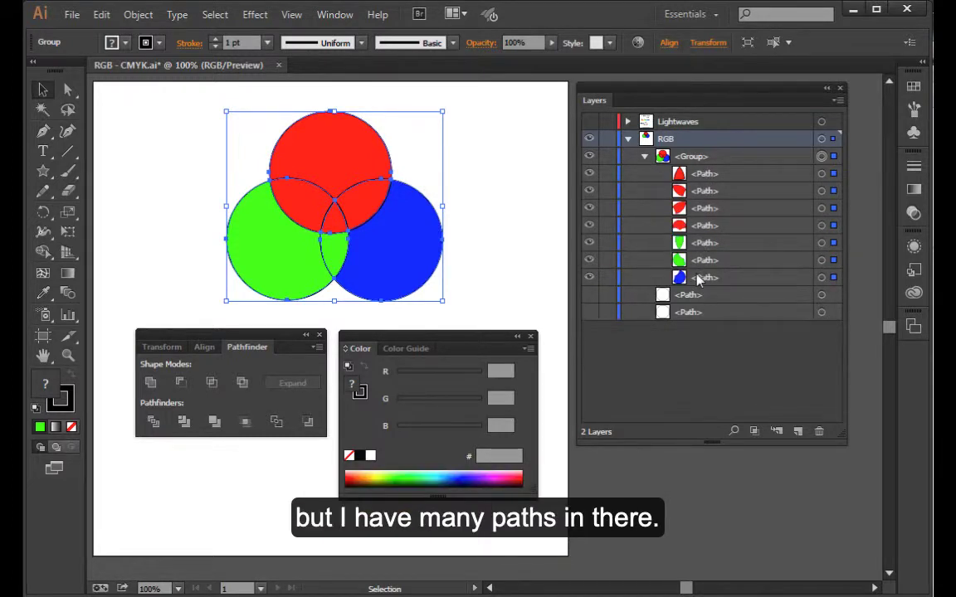
{"action": "left_click", "coordinate": [645, 156]}
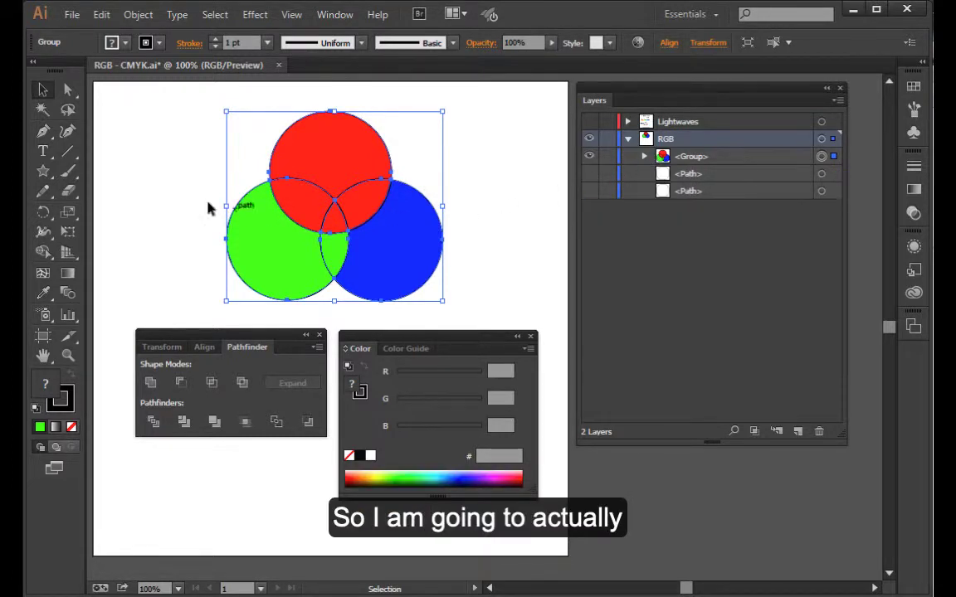
{"action": "left_click", "coordinate": [136, 14]}
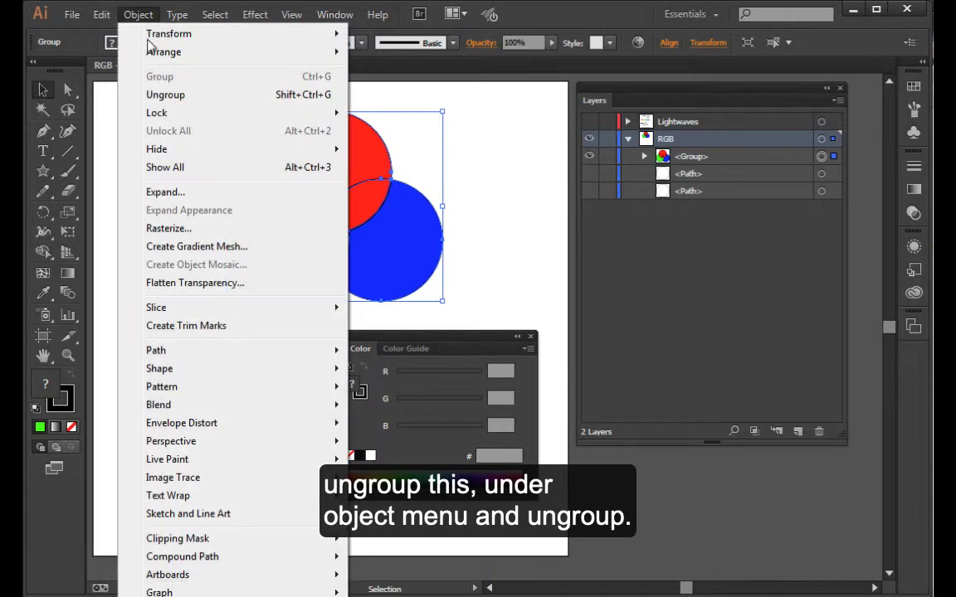
{"action": "left_click", "coordinate": [163, 96]}
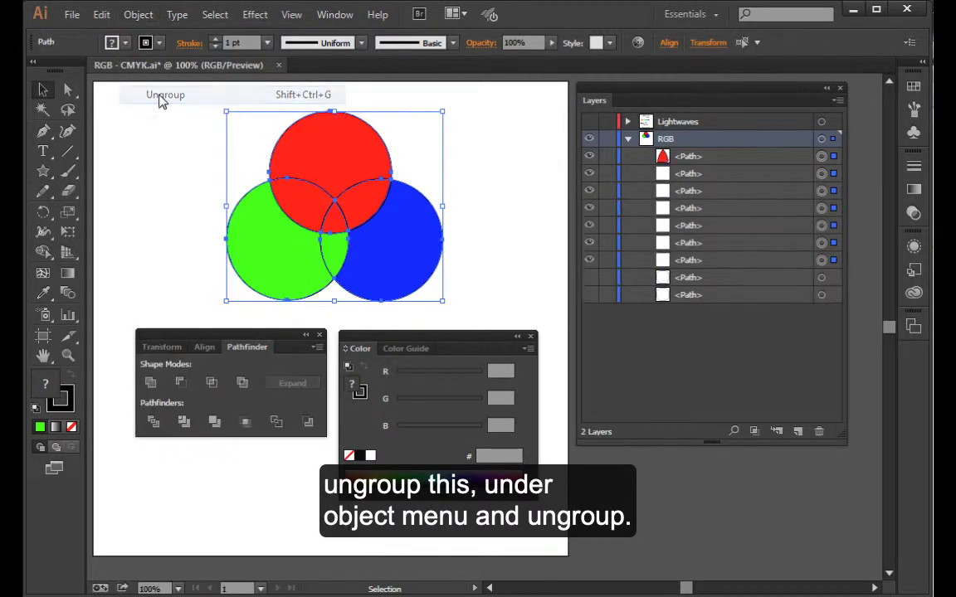
{"action": "left_click", "coordinate": [166, 199]}
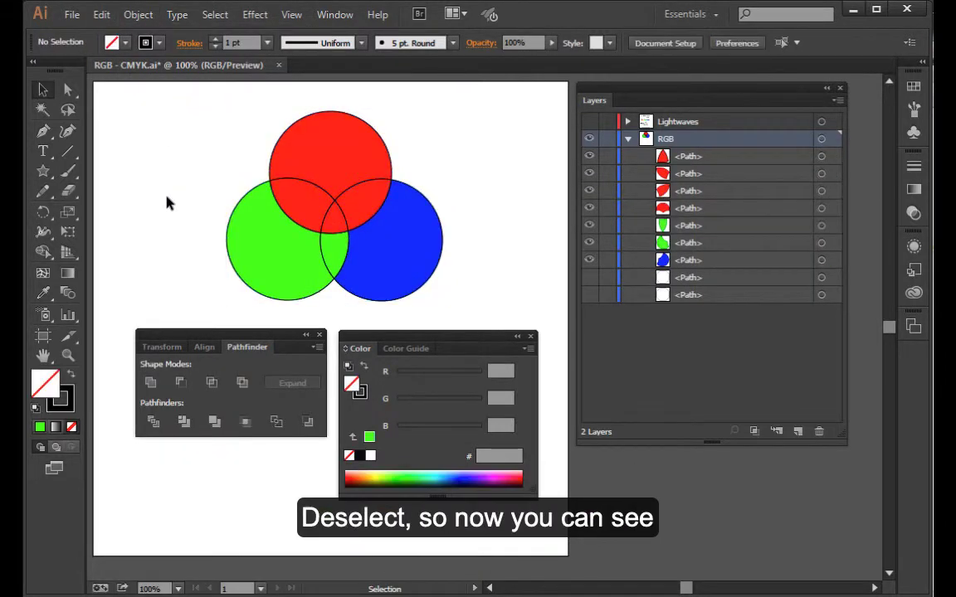
- Move the outer blue, green and red pieces slightly outward to separate them from the overlap pieces
{"action": "left_click", "coordinate": [247, 236]}
{"action": "left_click", "coordinate": [338, 158]}
{"action": "left_click", "coordinate": [380, 250]}
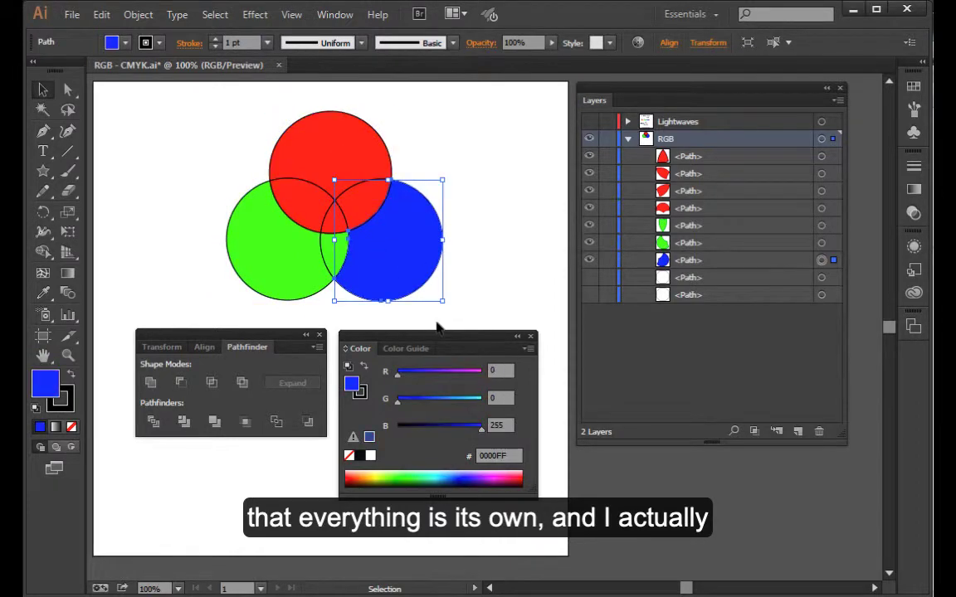
{"action": "left_click_drag", "start_coordinate": [395, 269], "coordinate": [406, 273]}
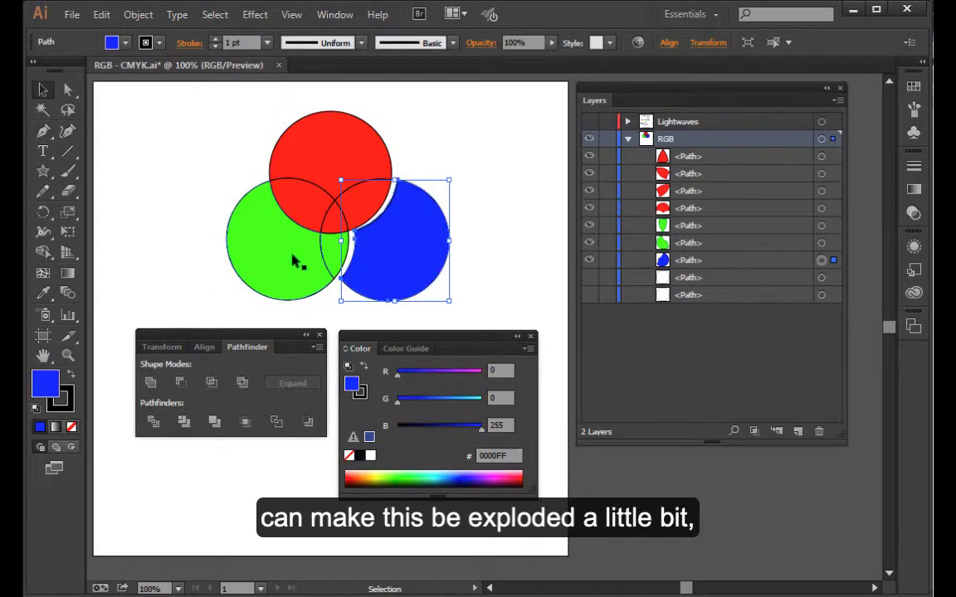
{"action": "left_click_drag", "start_coordinate": [296, 261], "coordinate": [277, 267]}
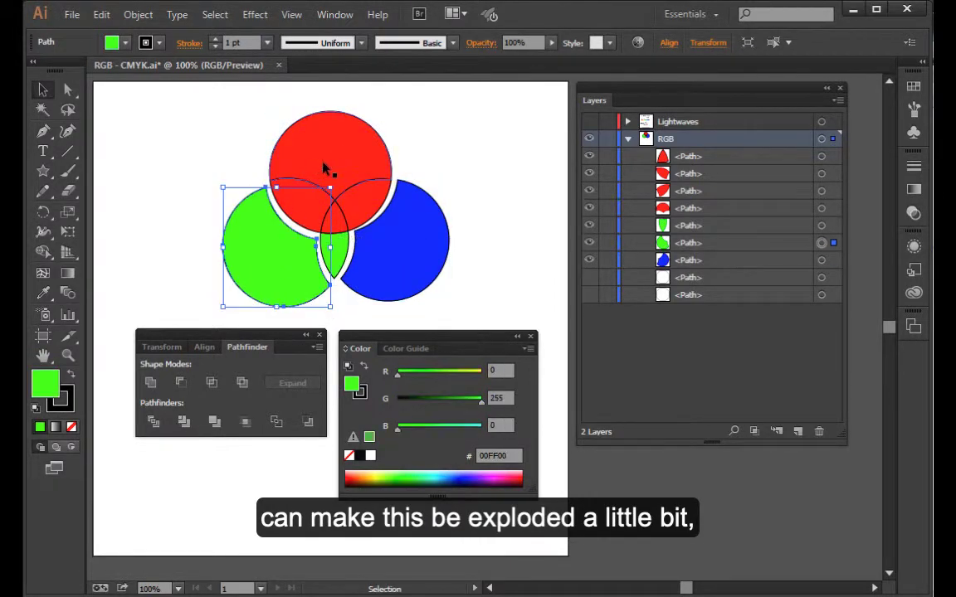
{"action": "left_click_drag", "start_coordinate": [330, 162], "coordinate": [335, 156]}
{"action": "left_click", "coordinate": [480, 279]}
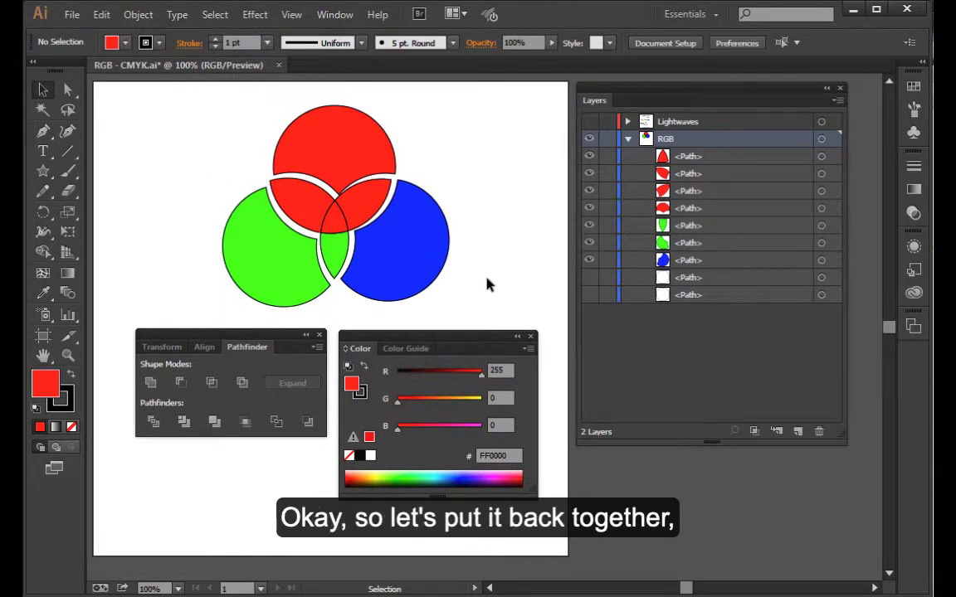
- Undo the three piece moves to reassemble the circles, and clear the selection
{"action": "key", "text": "ctrl+z"}
{"action": "key", "text": "ctrl+z"}
{"action": "key", "text": "ctrl+z"}
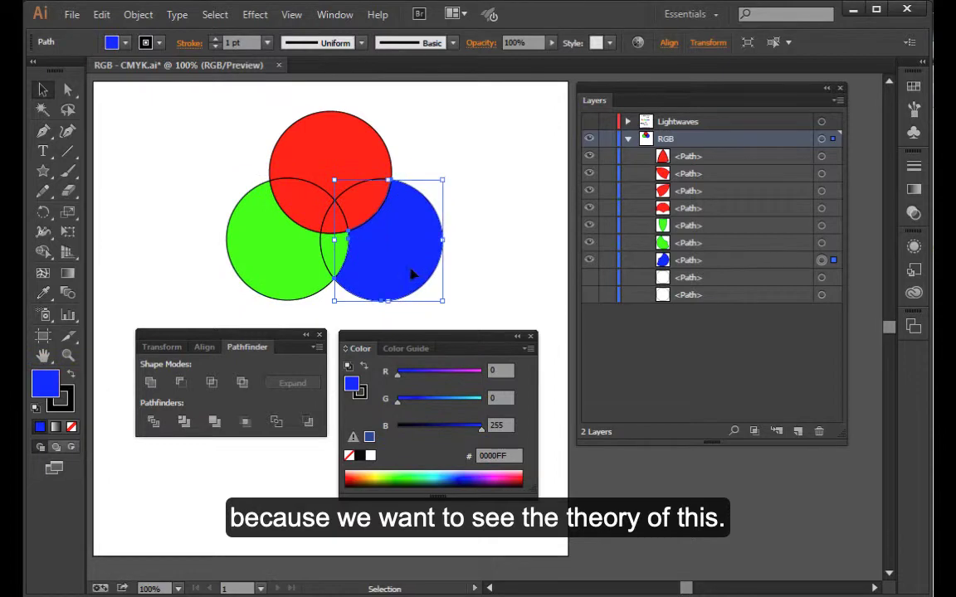
{"action": "left_click", "coordinate": [486, 228]}
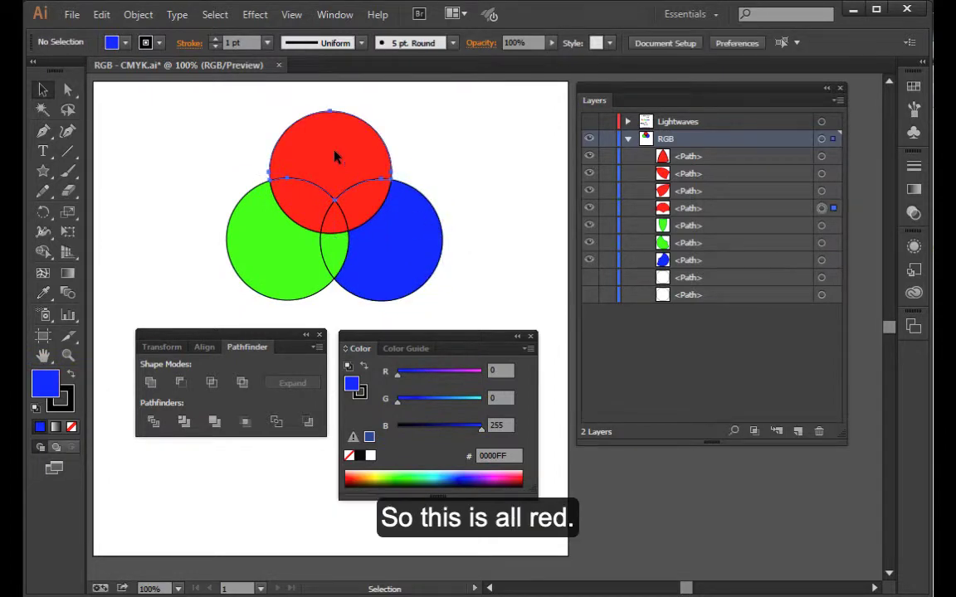
- Check the red and blue pieces' color values and fill their overlap with magenta (255, 0, 255)
{"action": "left_click", "coordinate": [334, 157]}
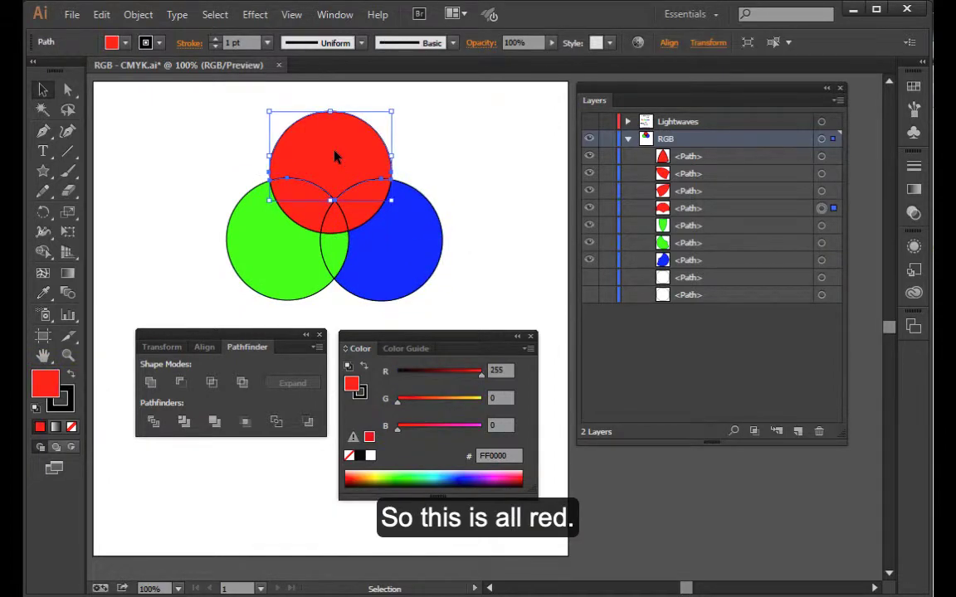
{"action": "left_click", "coordinate": [406, 263]}
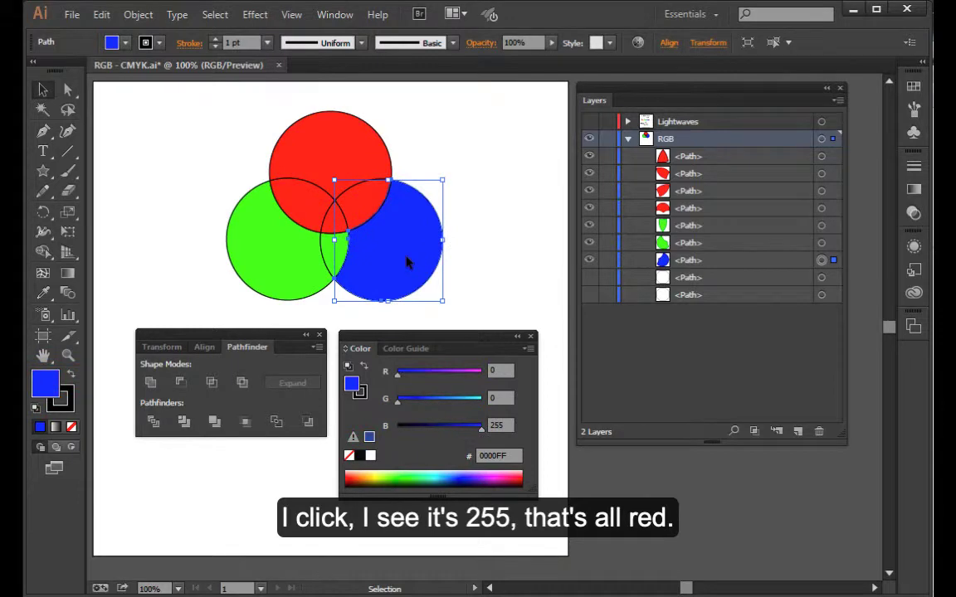
{"action": "left_click", "coordinate": [363, 205]}
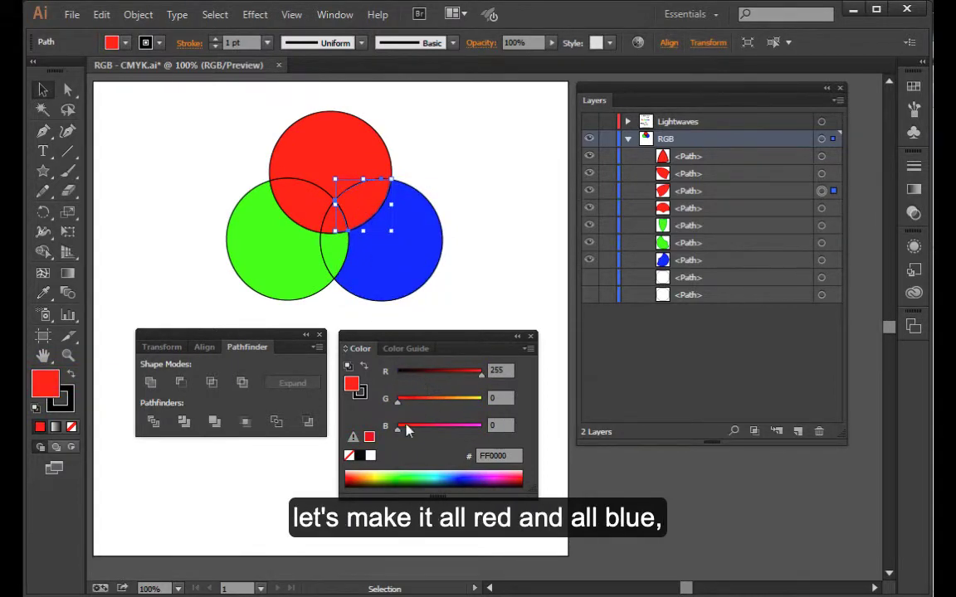
{"action": "left_click_drag", "start_coordinate": [406, 429], "coordinate": [481, 426]}
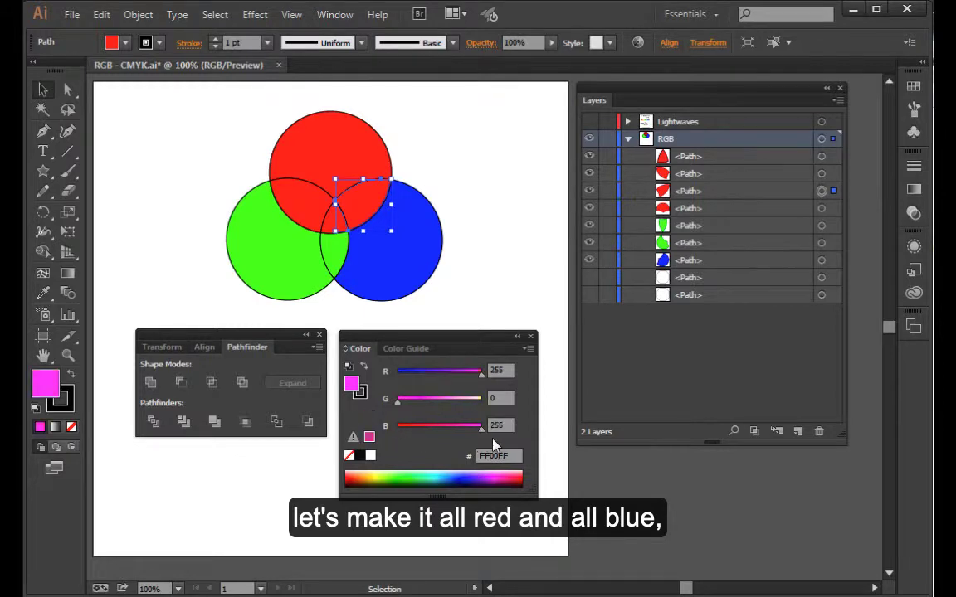
{"action": "left_click", "coordinate": [449, 169]}
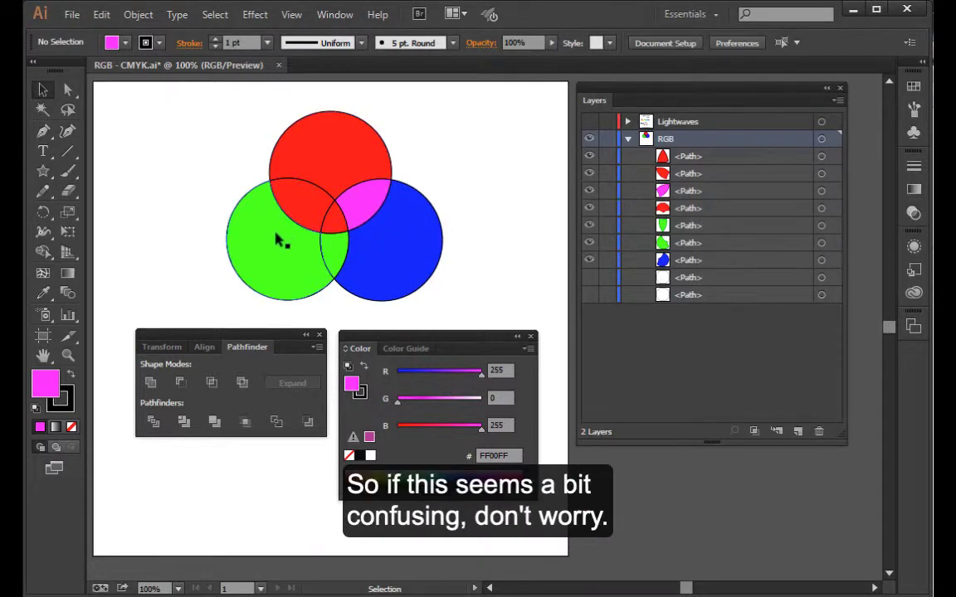
- Fill the overlap between the red and green circles with yellow (255, 255, 0)
{"action": "left_click", "coordinate": [294, 213]}
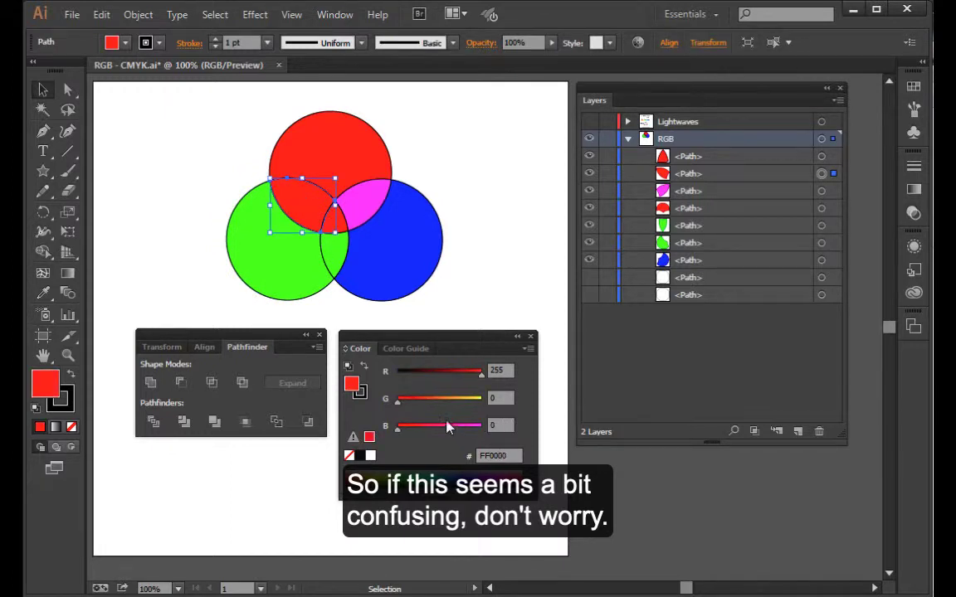
{"action": "left_click_drag", "start_coordinate": [398, 402], "coordinate": [483, 402]}
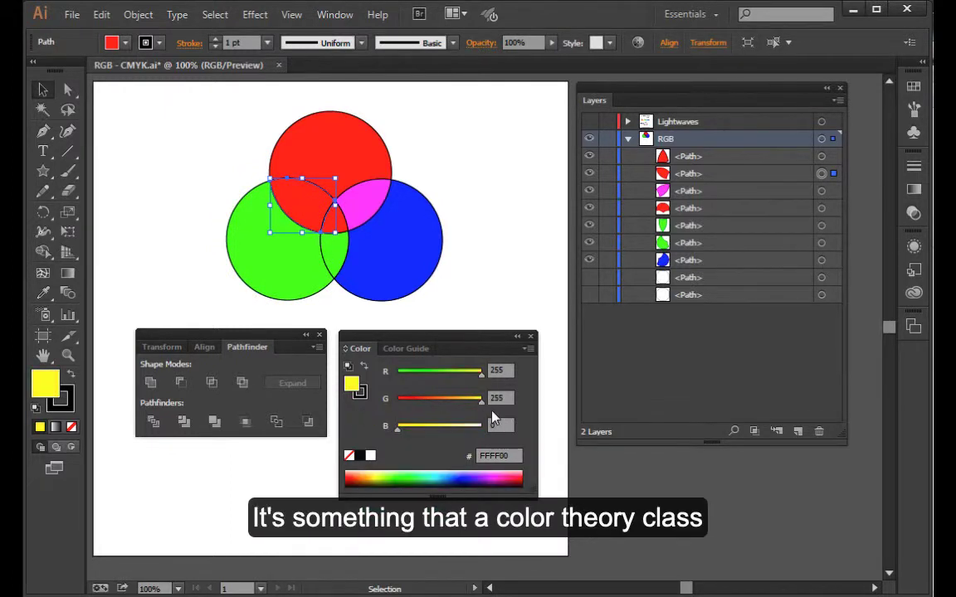
- Fill the overlap between the green and blue circles with cyan (0, 255, 255)
{"action": "left_click", "coordinate": [220, 186]}
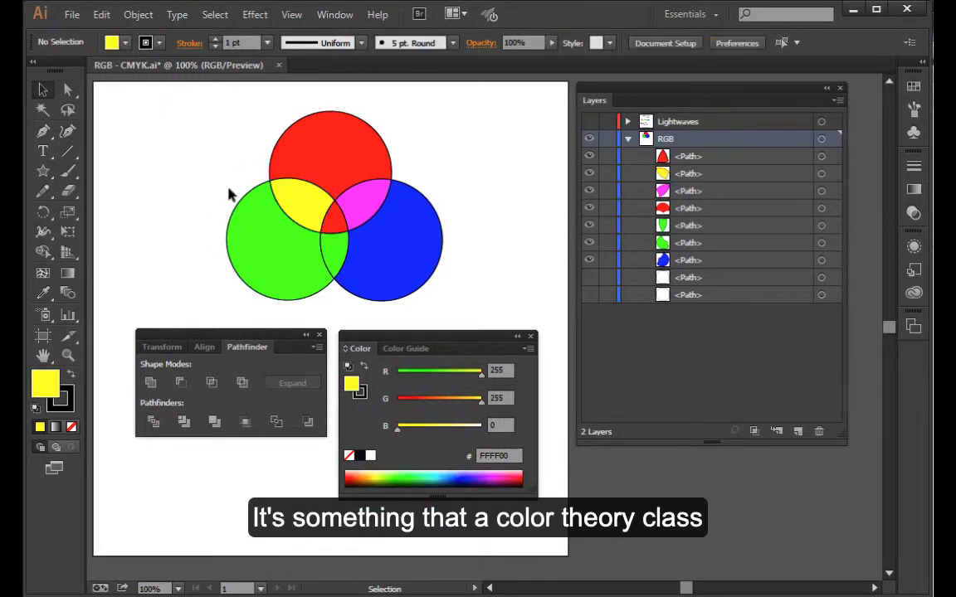
{"action": "left_click", "coordinate": [330, 251]}
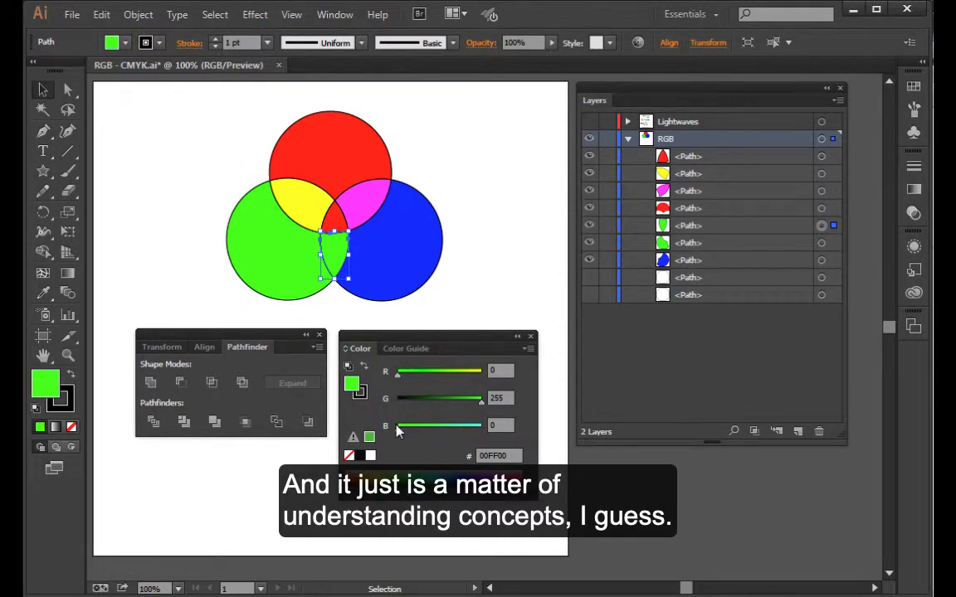
{"action": "left_click_drag", "start_coordinate": [398, 429], "coordinate": [482, 428]}
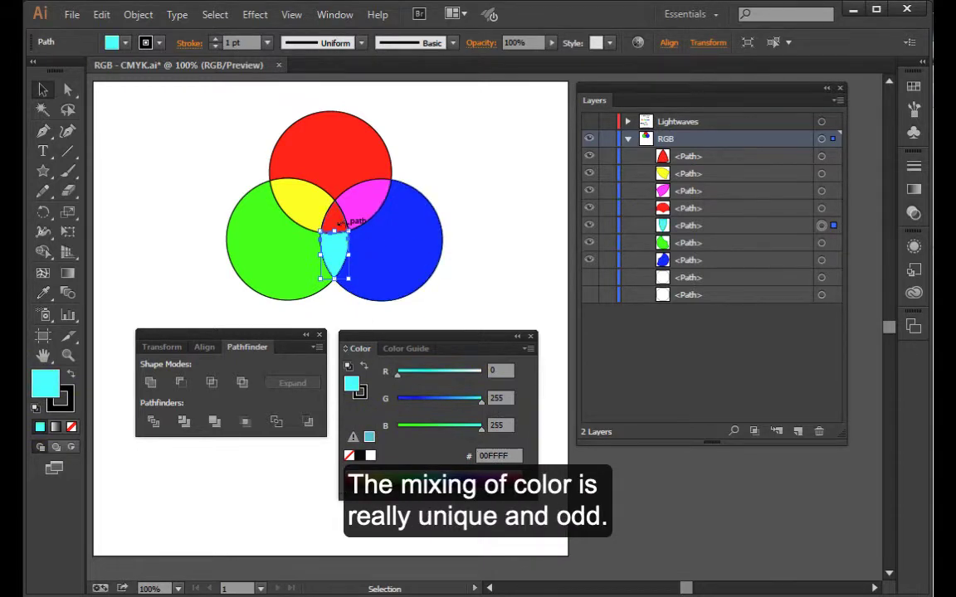
- Fill the central overlap of all three circles with white (255, 255, 255) and clear the selection
{"action": "left_click", "coordinate": [336, 221]}
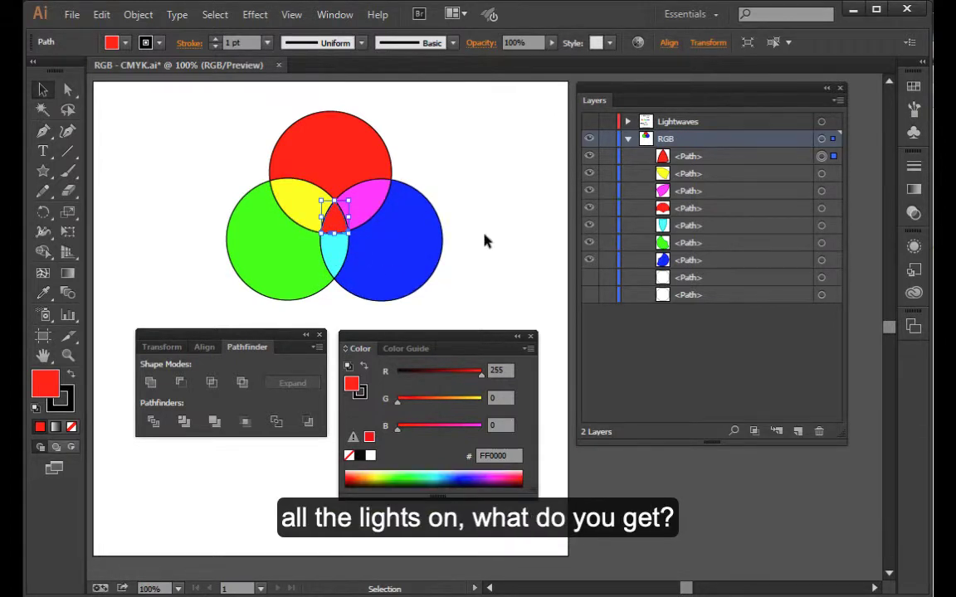
{"action": "left_click_drag", "start_coordinate": [397, 402], "coordinate": [489, 409]}
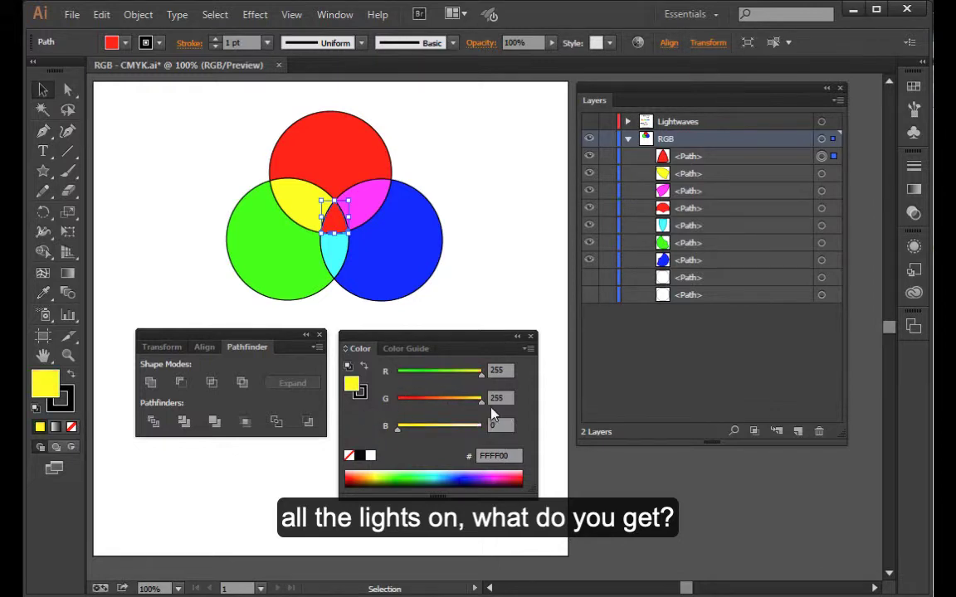
{"action": "left_click_drag", "start_coordinate": [398, 431], "coordinate": [489, 433]}
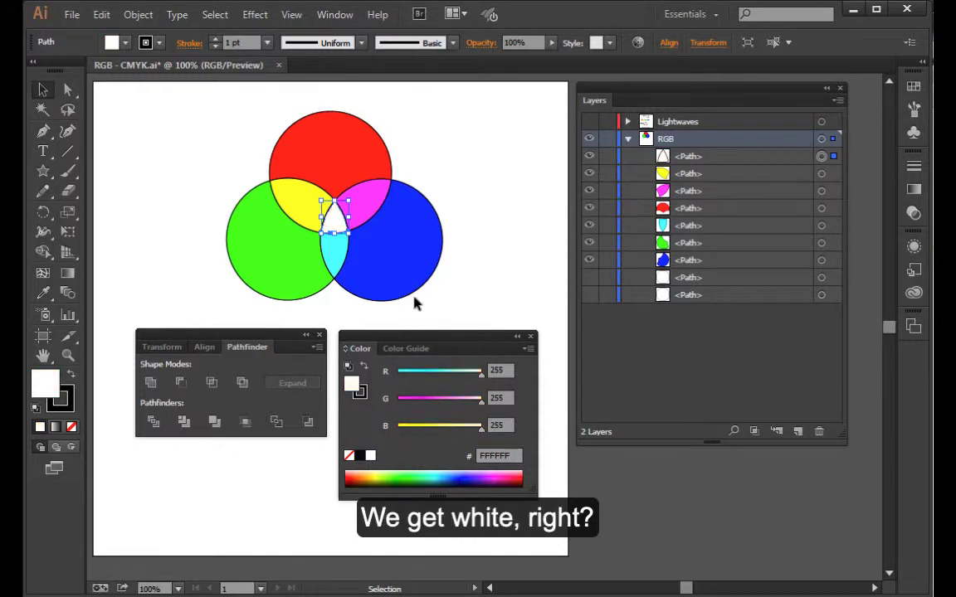
{"action": "left_click", "coordinate": [495, 245]}
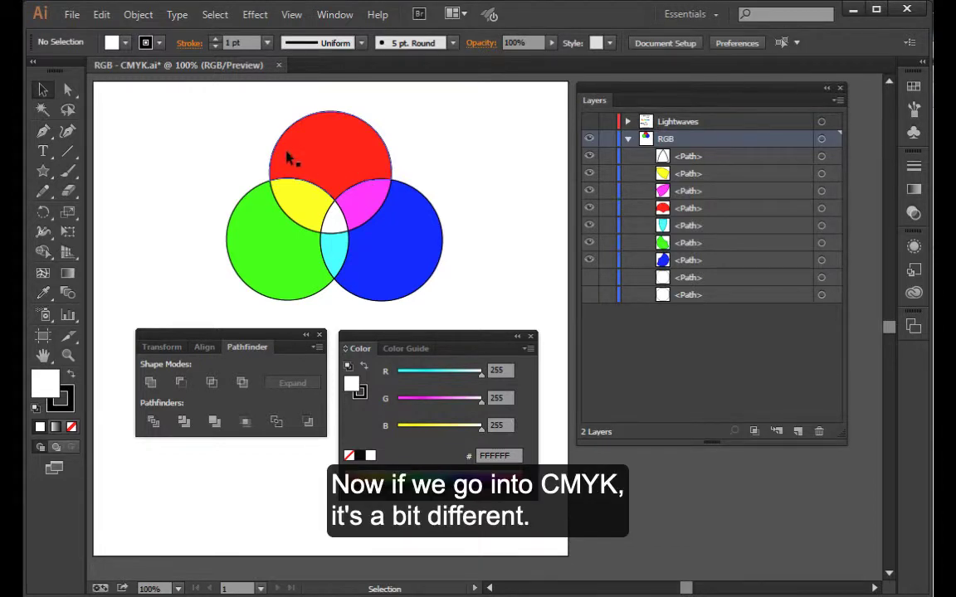
- Move the entire RGB circle diagram to the upper-left area of the artboard and deselect it
{"action": "left_click_drag", "start_coordinate": [213, 132], "coordinate": [442, 298]}
{"action": "left_click_drag", "start_coordinate": [418, 251], "coordinate": [328, 243]}
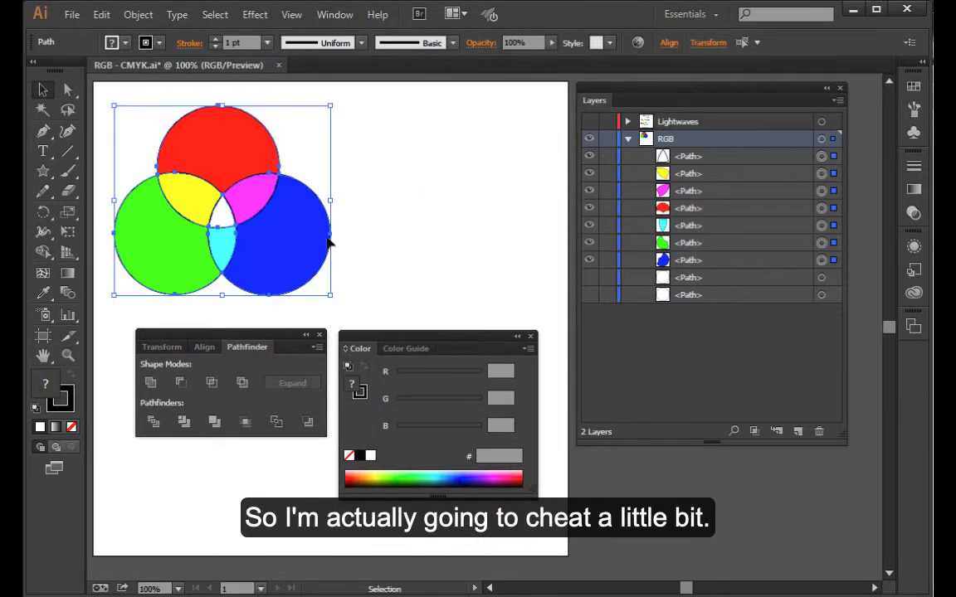
{"action": "left_click", "coordinate": [397, 253]}
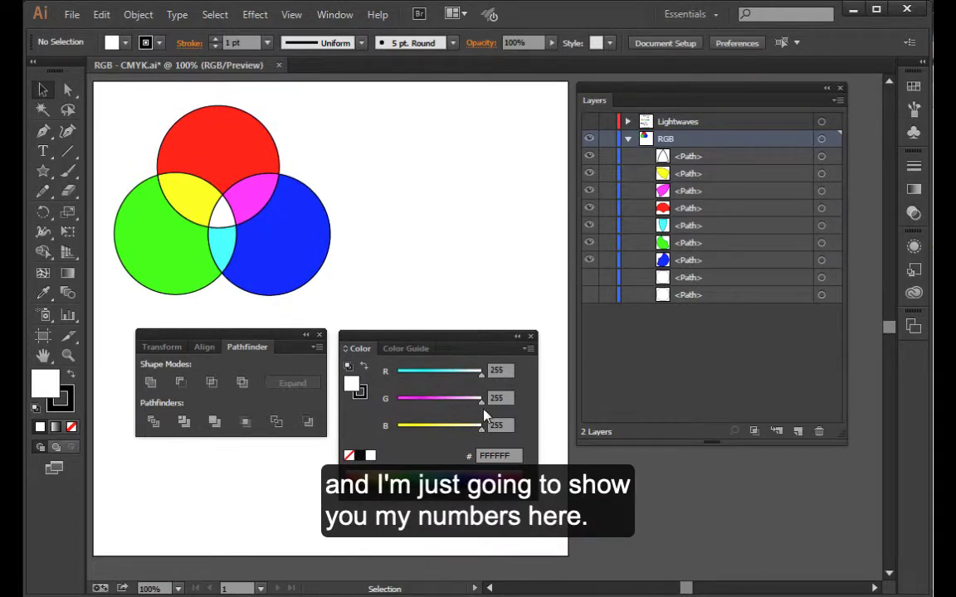
- Switch the color sliders from RGB to CMYK and set the fill's cyan value to 100%
{"action": "left_click", "coordinate": [527, 349]}
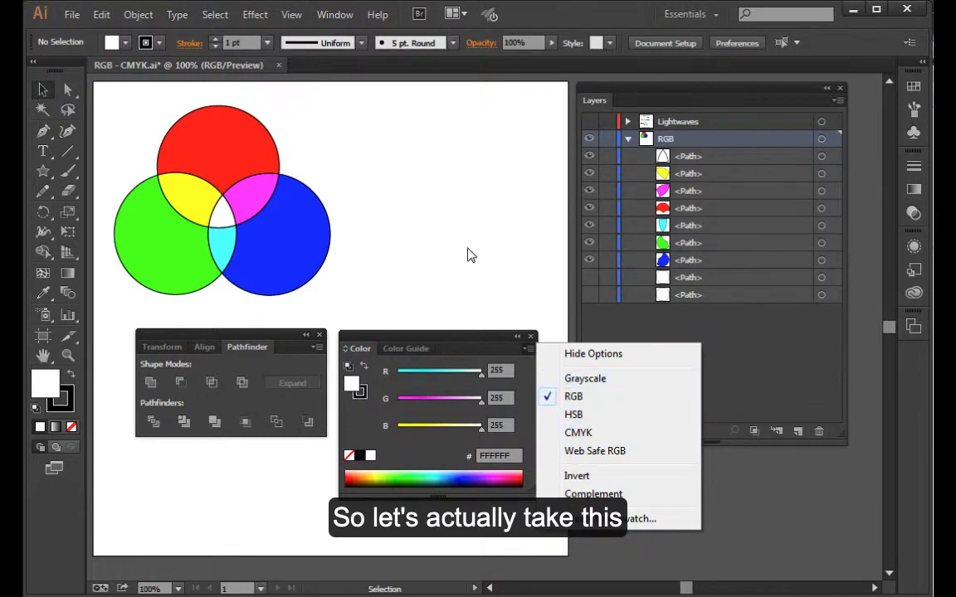
{"action": "left_click", "coordinate": [578, 433]}
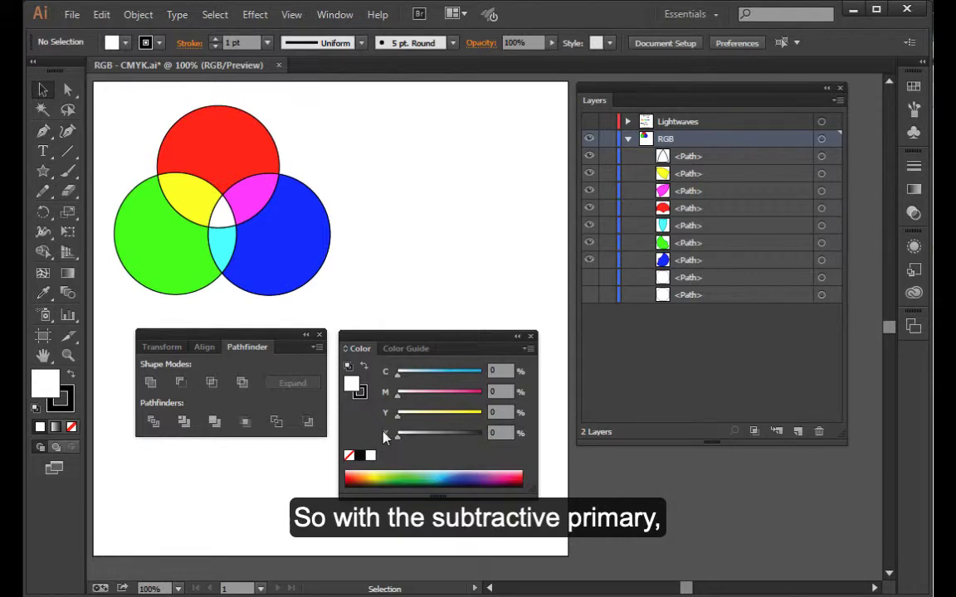
{"action": "left_click_drag", "start_coordinate": [398, 374], "coordinate": [485, 380]}
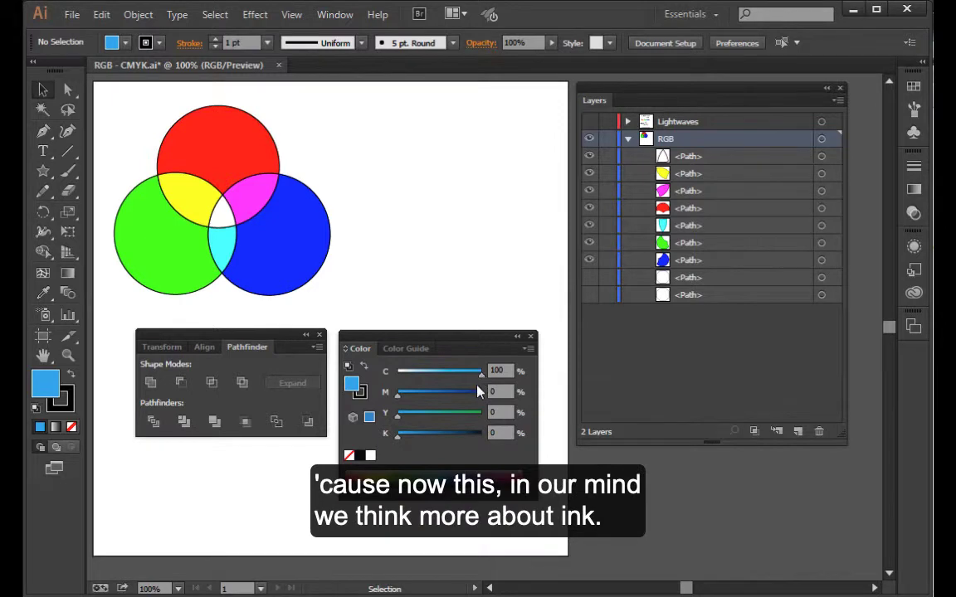